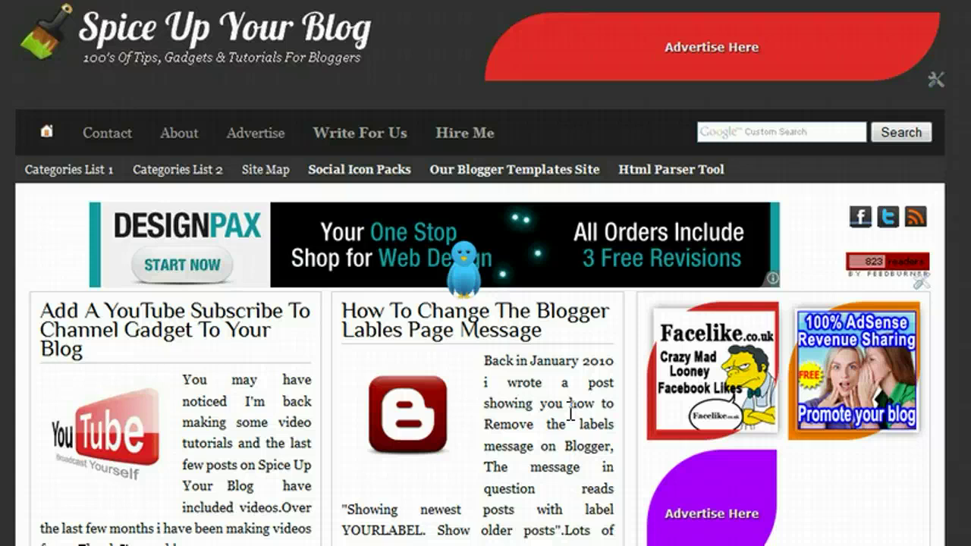
Open the 'Add A YouTube Subscribe To Channel Gadget' article and scroll down to Step 1.
click(219, 317)
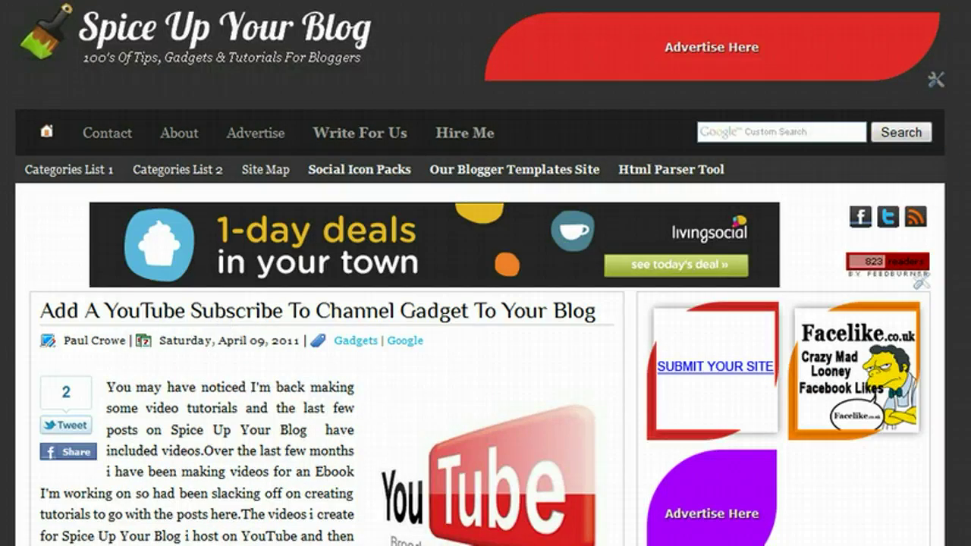
scroll(486, 304, down, 3)
scroll(486, 303, down, 2)
scroll(486, 303, down, 3)
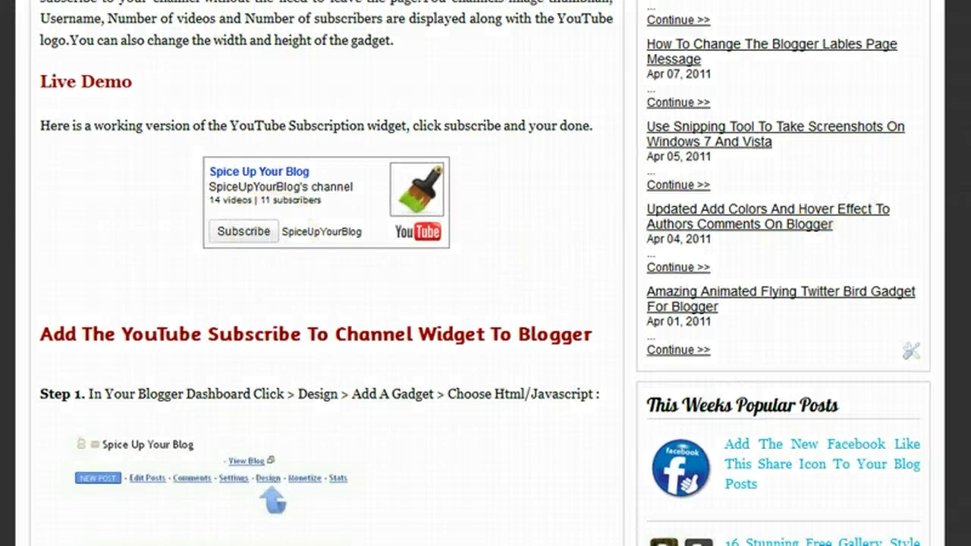
scroll(362, 74, down, 4)
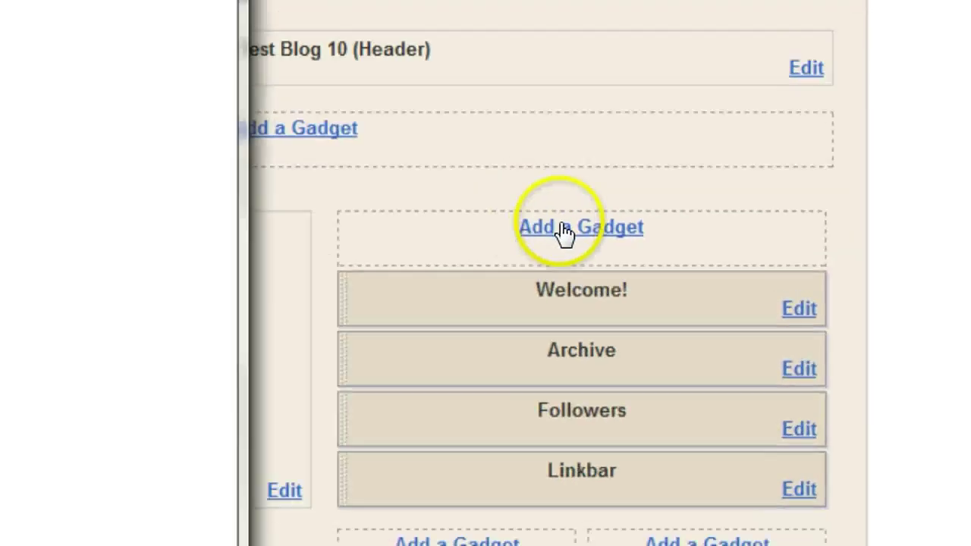
Choose HTML/JavaScript from the Basics list in the sidebar's Add a Gadget panel.
click(393, 155)
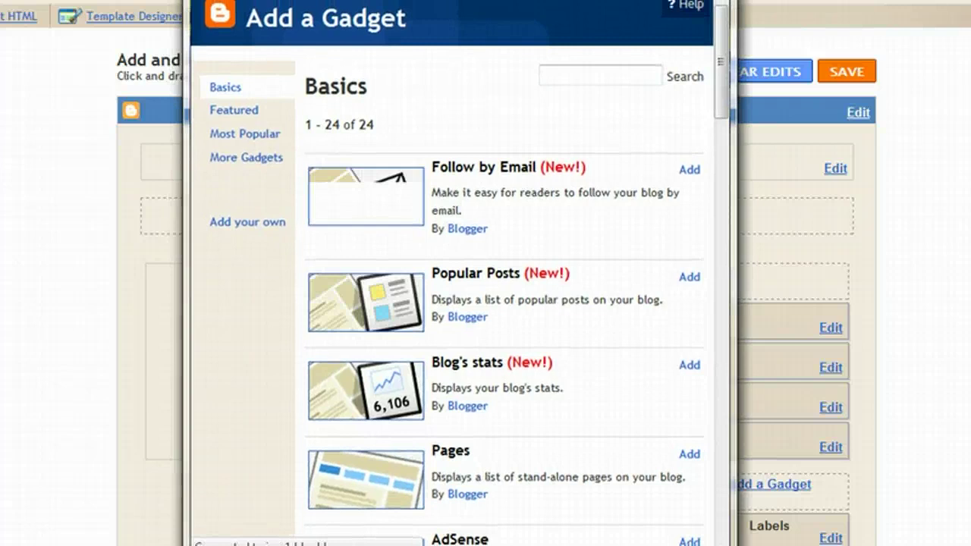
drag(720, 56, 721, 203)
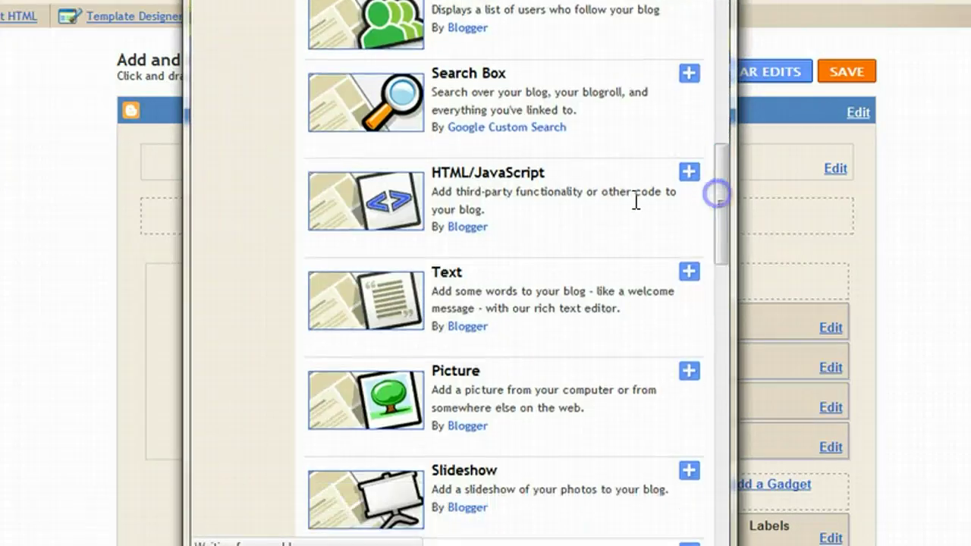
click(692, 177)
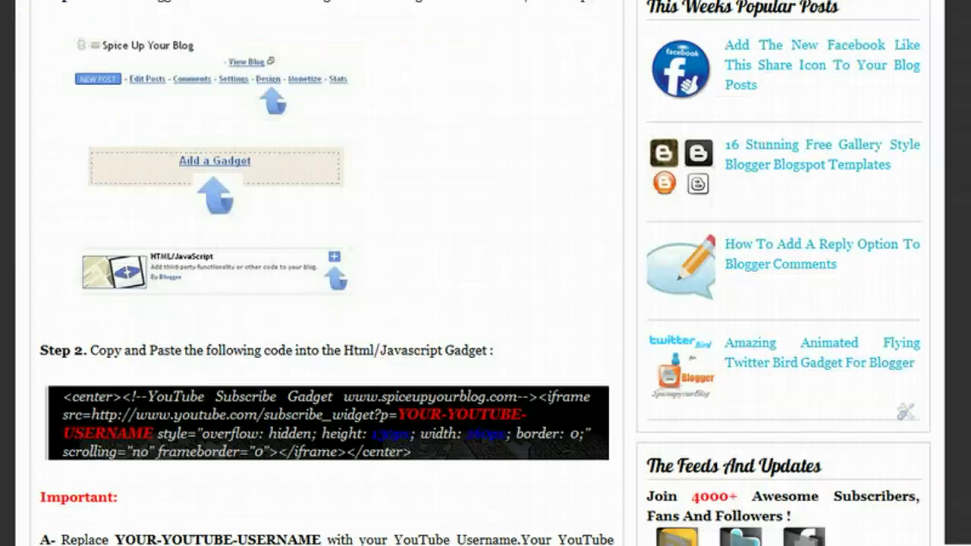
Copy the YouTube subscribe gadget code from Step 2 of the tutorial.
click(517, 299)
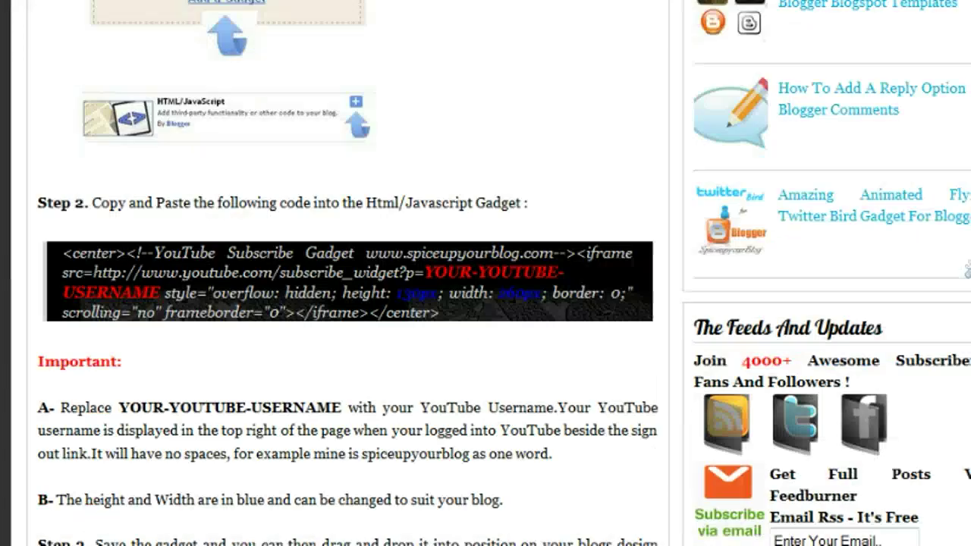
scroll(326, 303, down, 5)
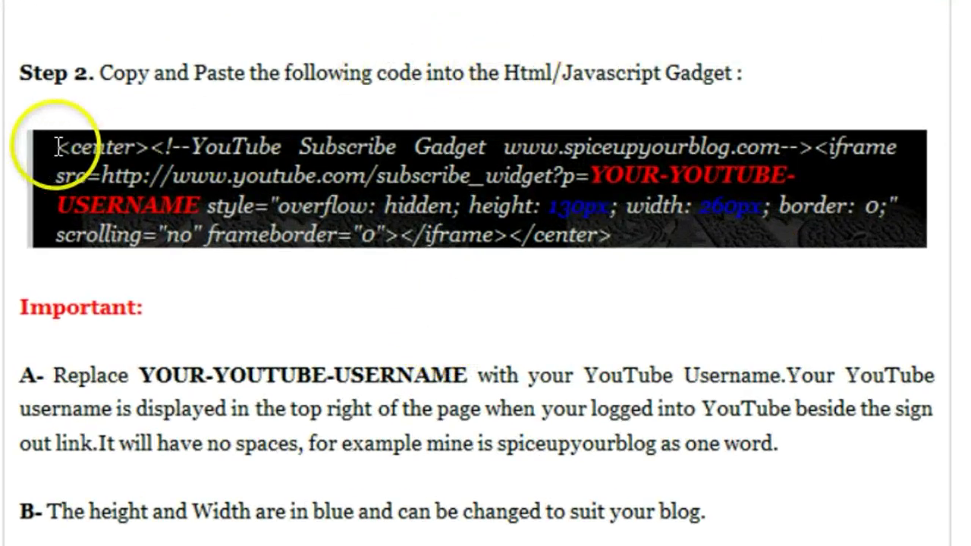
drag(59, 146, 637, 237)
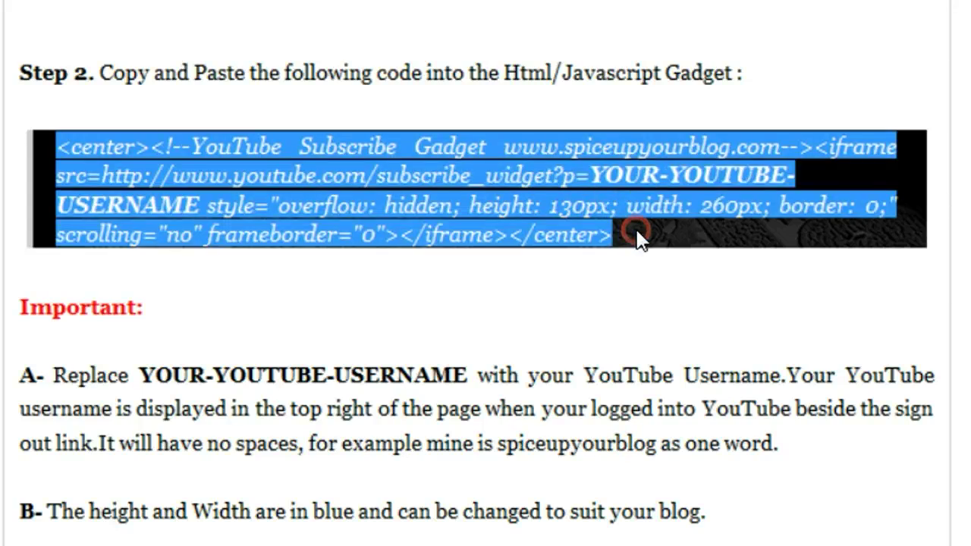
right_click(638, 237)
click(668, 293)
Paste the code into the gadget's Content box and title it 'YouTue Channel'.
click(532, 524)
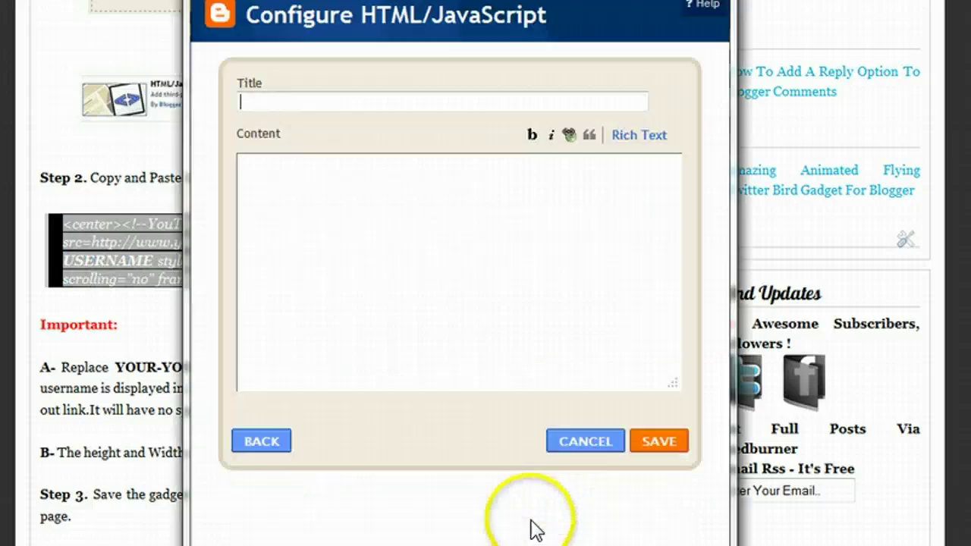
click(347, 180)
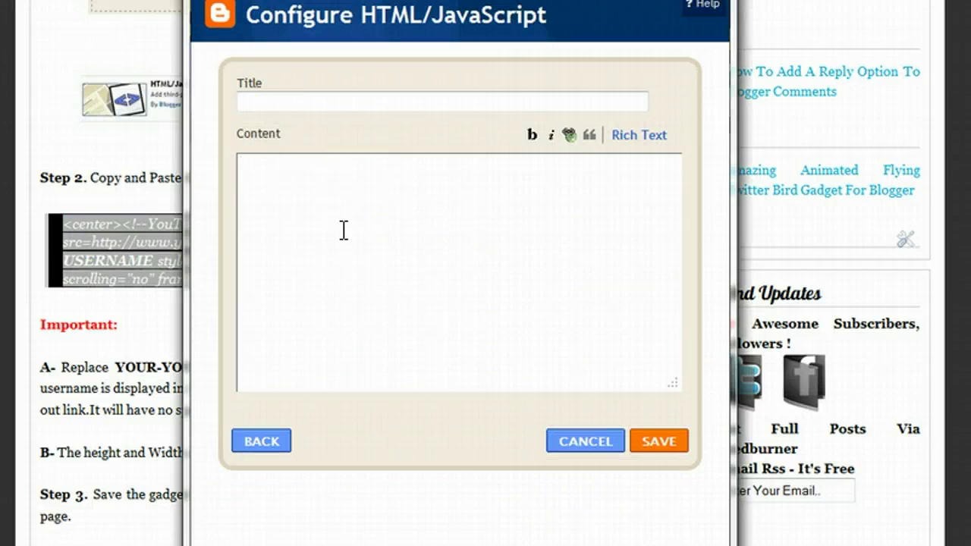
key(ctrl+v)
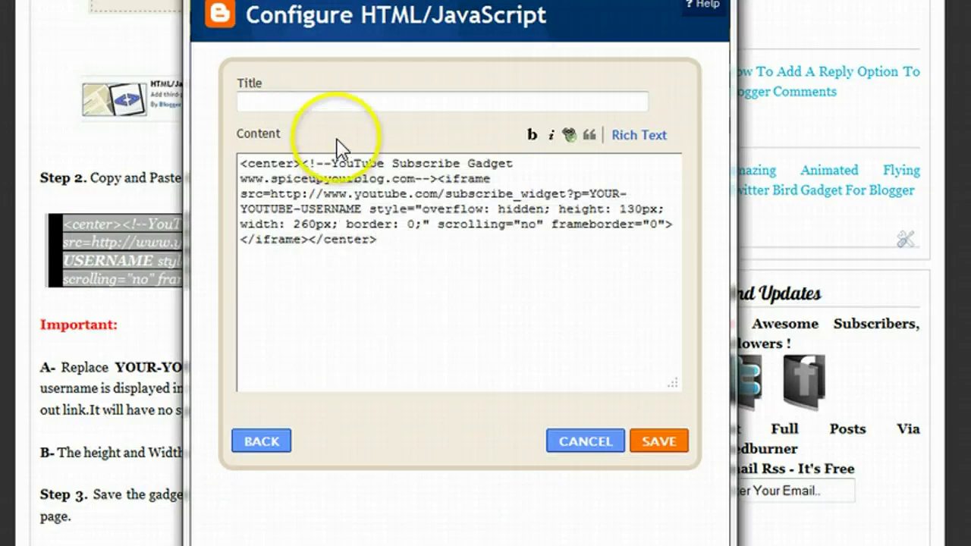
click(341, 102)
text(Y)
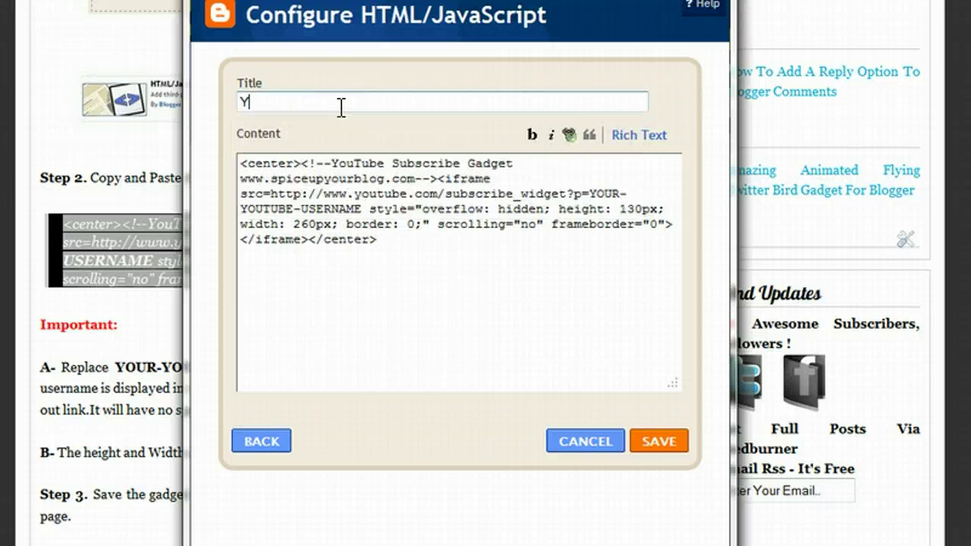
text(ouTue C)
text(hannel)
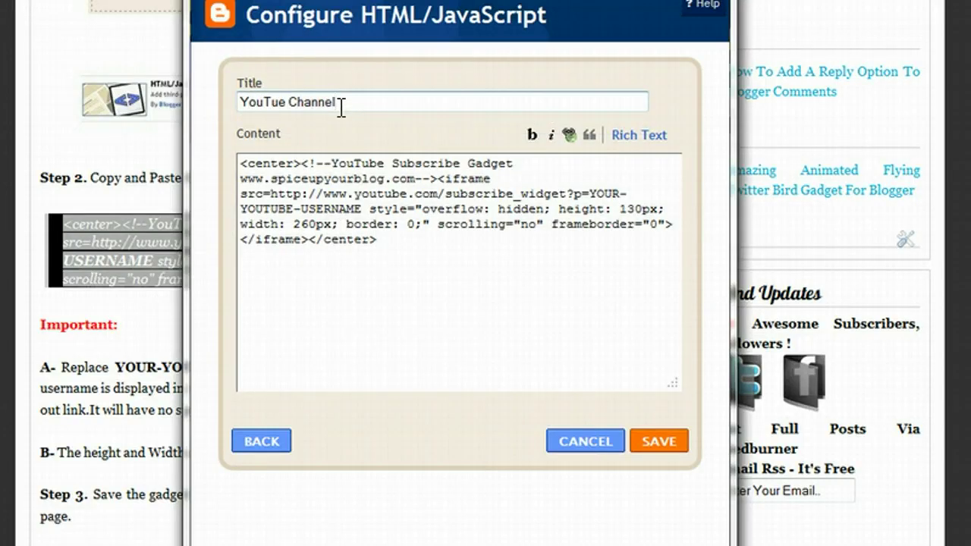
click(361, 163)
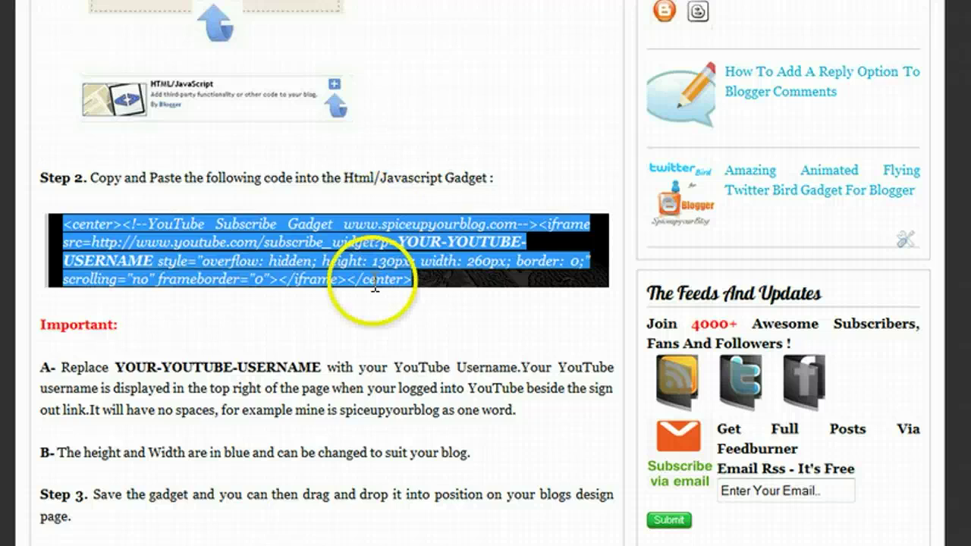
Locate the YOUR-YOUTUBE-USERNAME placeholder in the tutorial's instructions.
scroll(485, 273, down, 3)
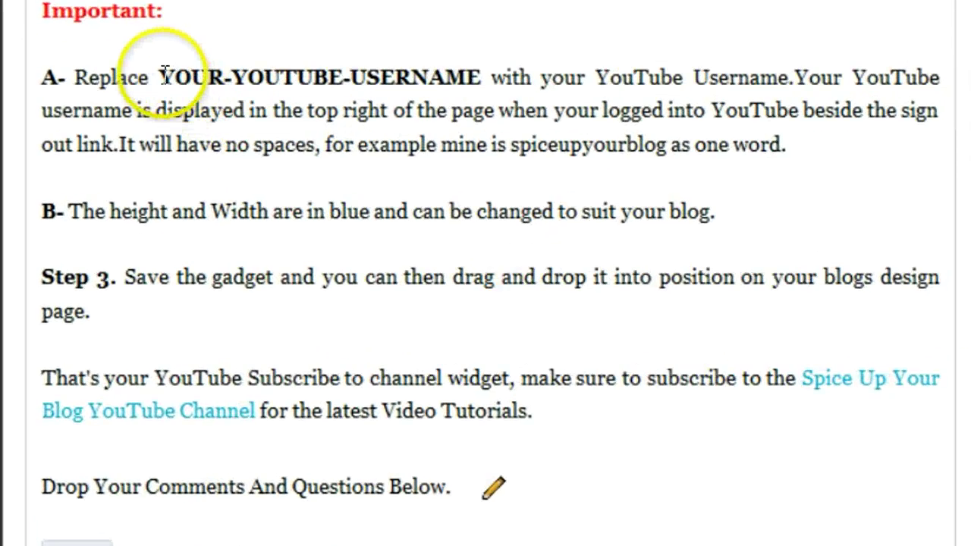
mouse_move(161, 76)
mouse_down()
mouse_move(407, 106)
mouse_move(456, 76)
mouse_move(480, 77)
mouse_up()
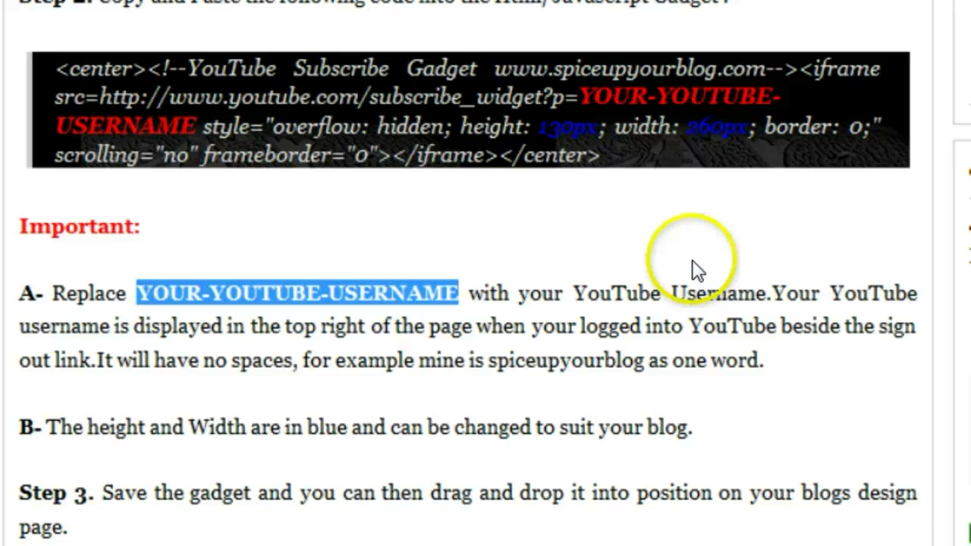
click(695, 265)
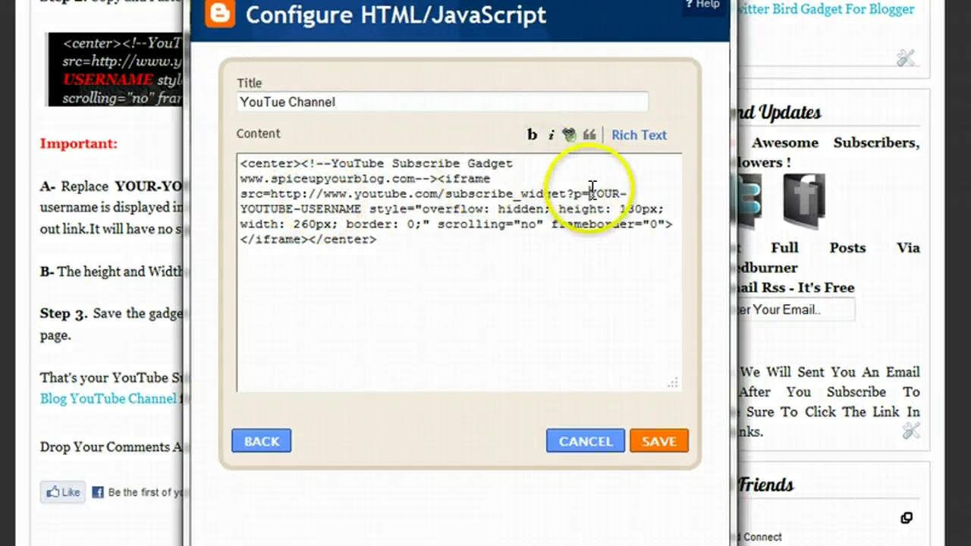
Delete the placeholder in the gadget code and enter 'spiceupyourblog' after p=.
mouse_move(590, 194)
mouse_down()
mouse_move(427, 214)
mouse_move(363, 209)
mouse_up()
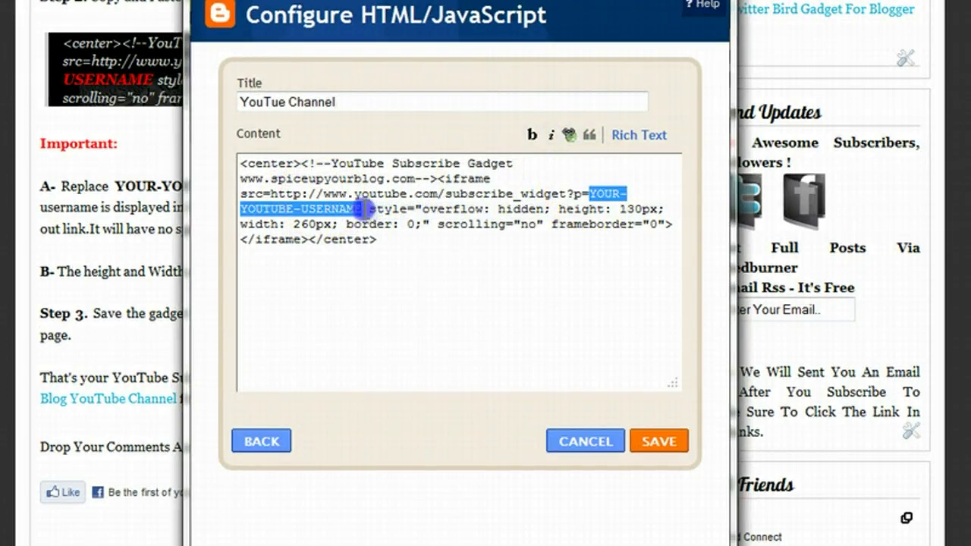
key(Delete)
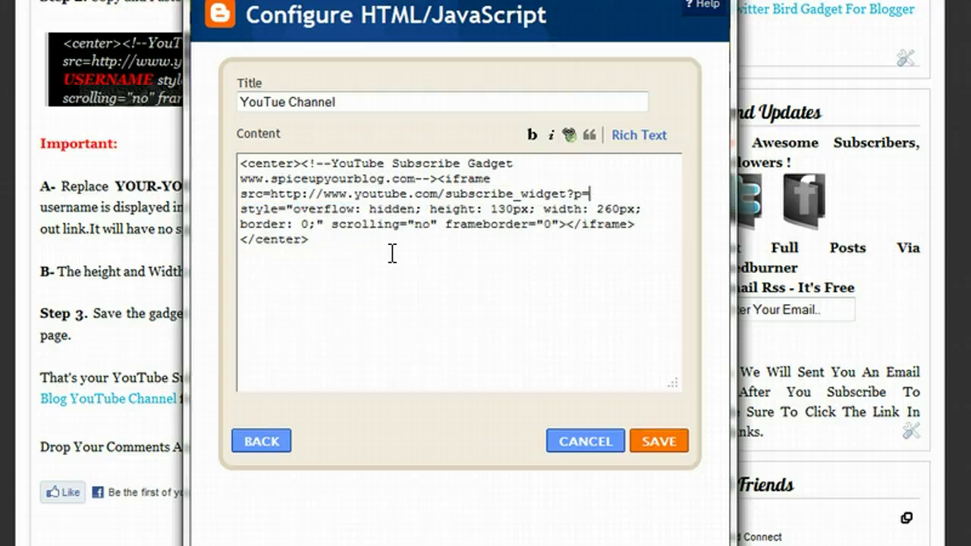
click(394, 304)
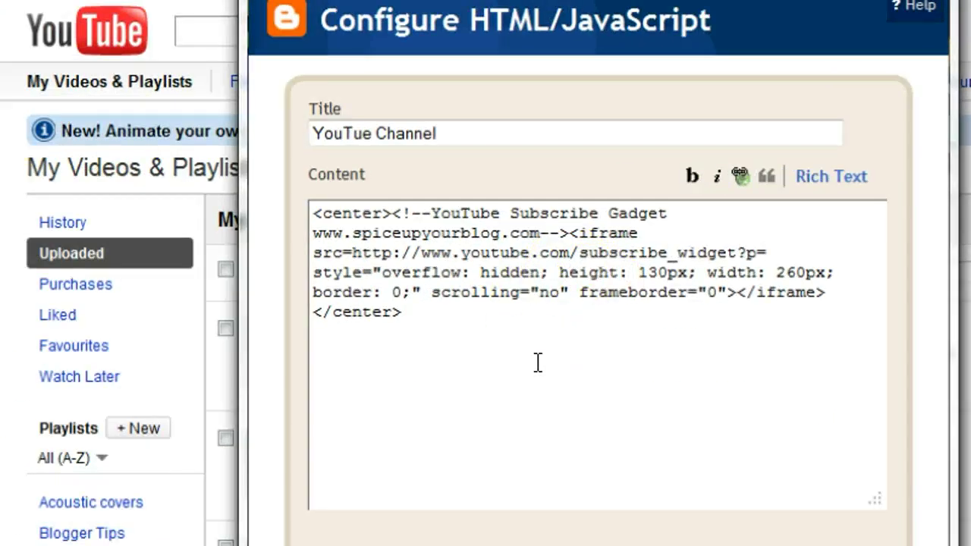
text(spiceu)
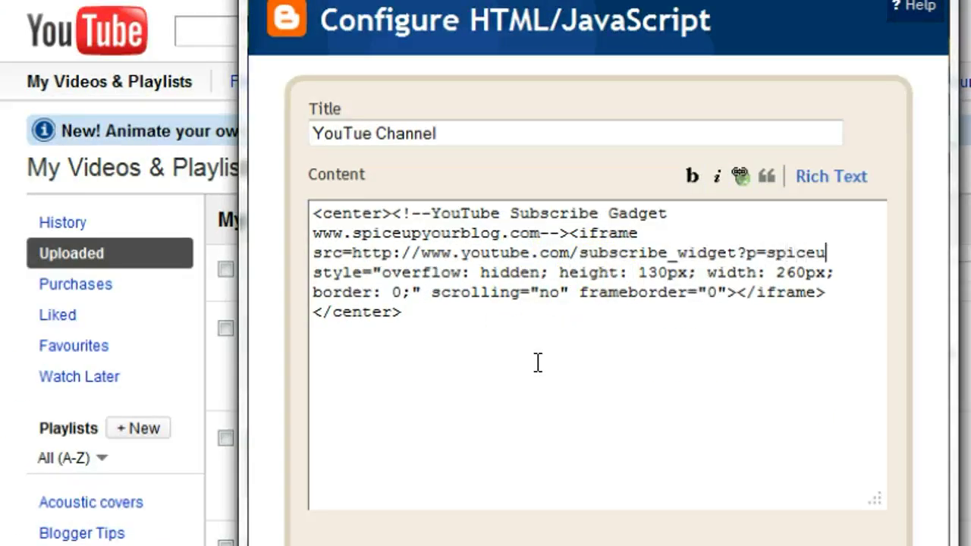
text(pyourblog)
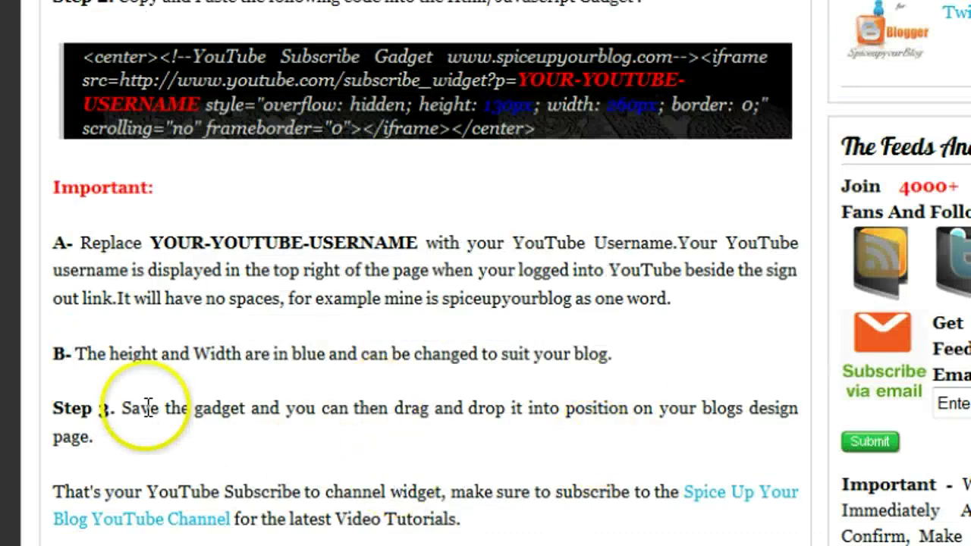
Review the tutorial's 130px height and 260px width values, then return to the gadget window.
drag(127, 354, 251, 352)
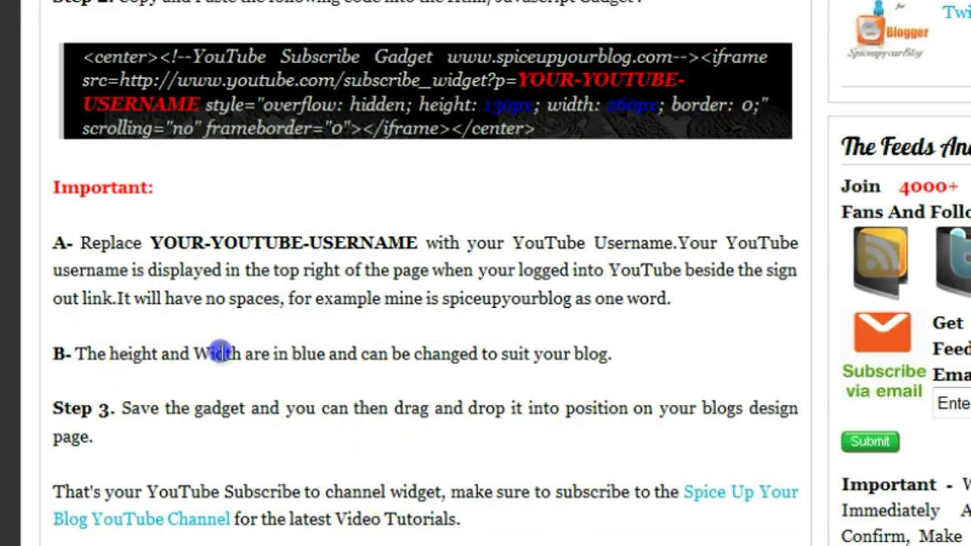
click(403, 401)
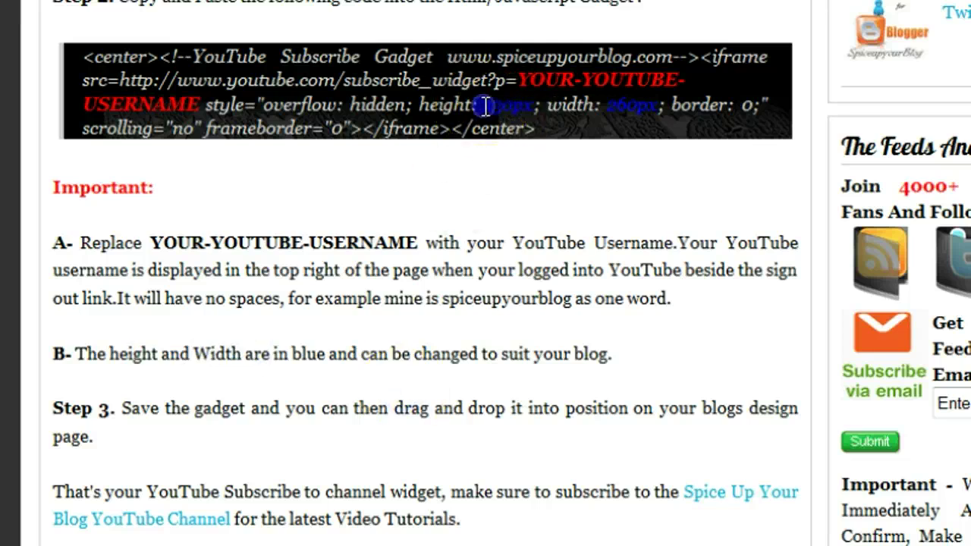
drag(486, 105, 534, 105)
drag(607, 104, 657, 105)
click(629, 231)
click(665, 417)
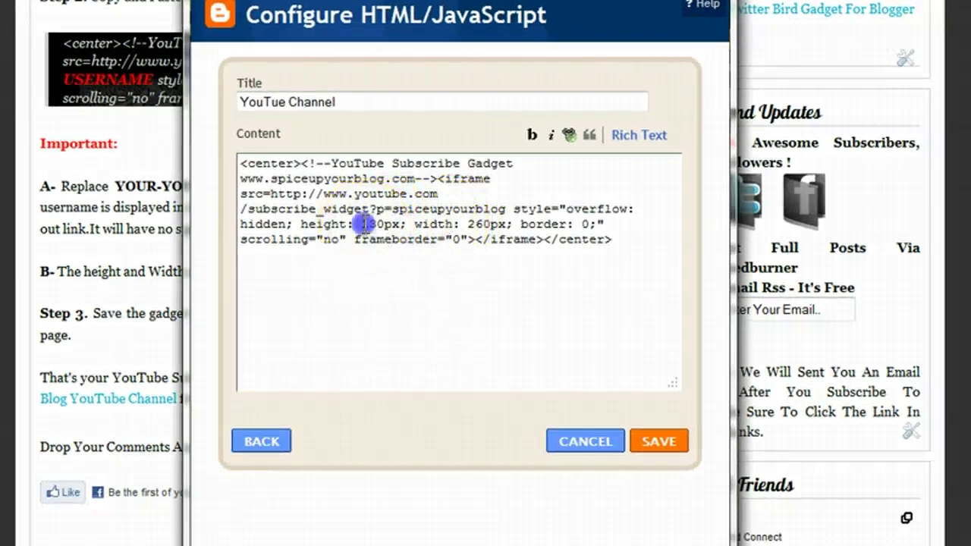
Check the height value in the gadget code, then save the 'YouTue Channel' gadget.
drag(362, 222, 490, 216)
click(483, 239)
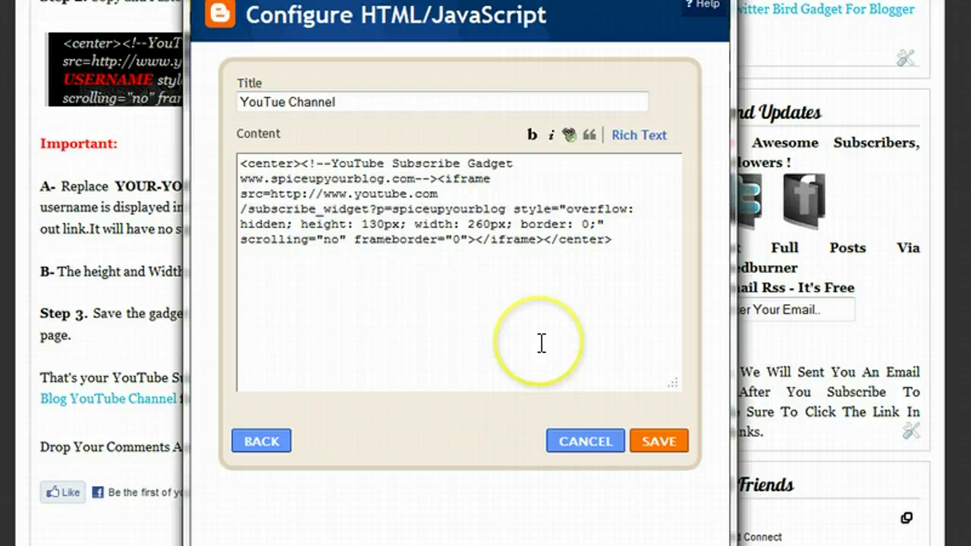
click(669, 441)
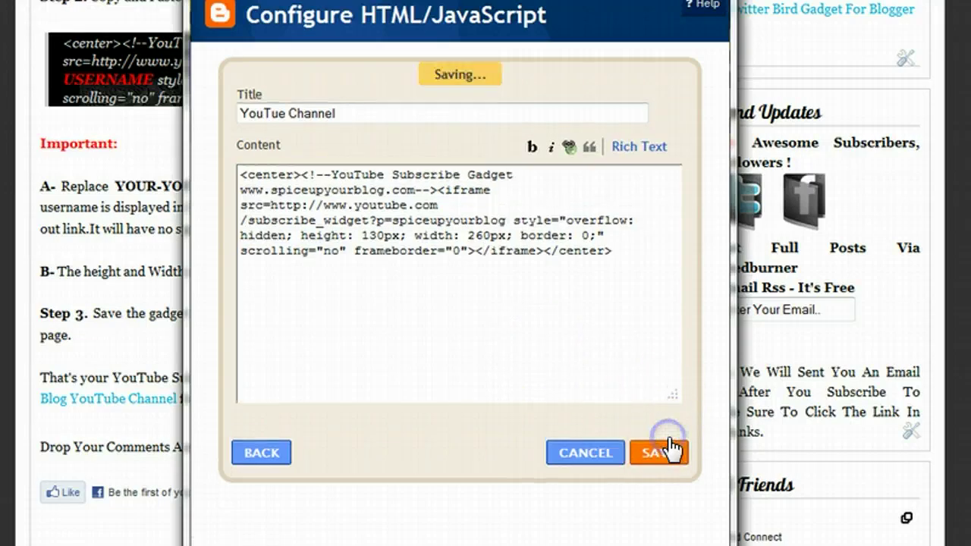